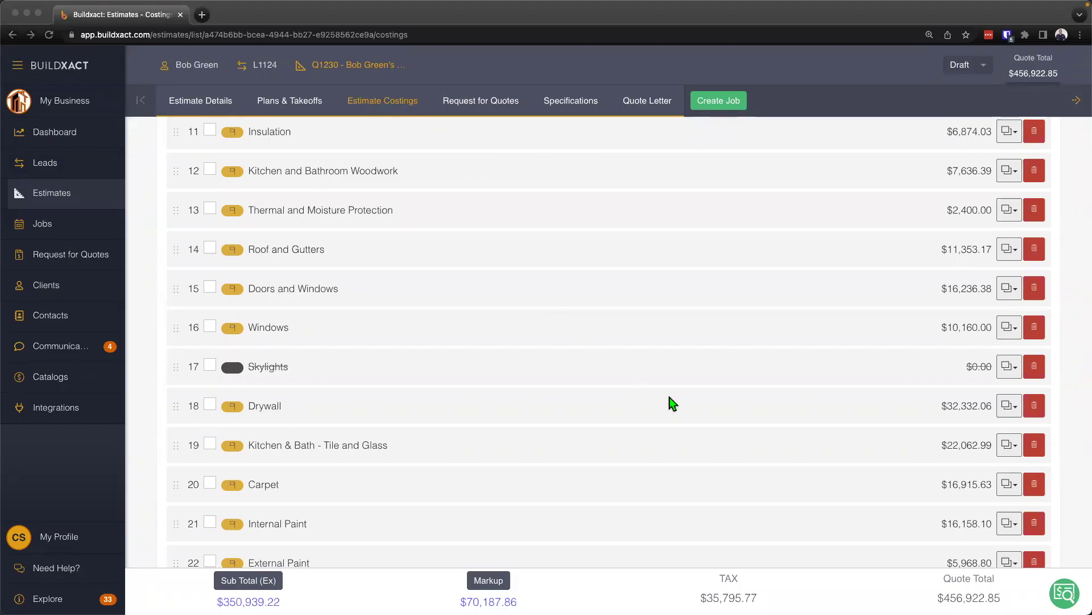
# Expand the Insulation category in the estimate costings and open its line items for editing.
pyautogui.scroll(-3, 665, 395)
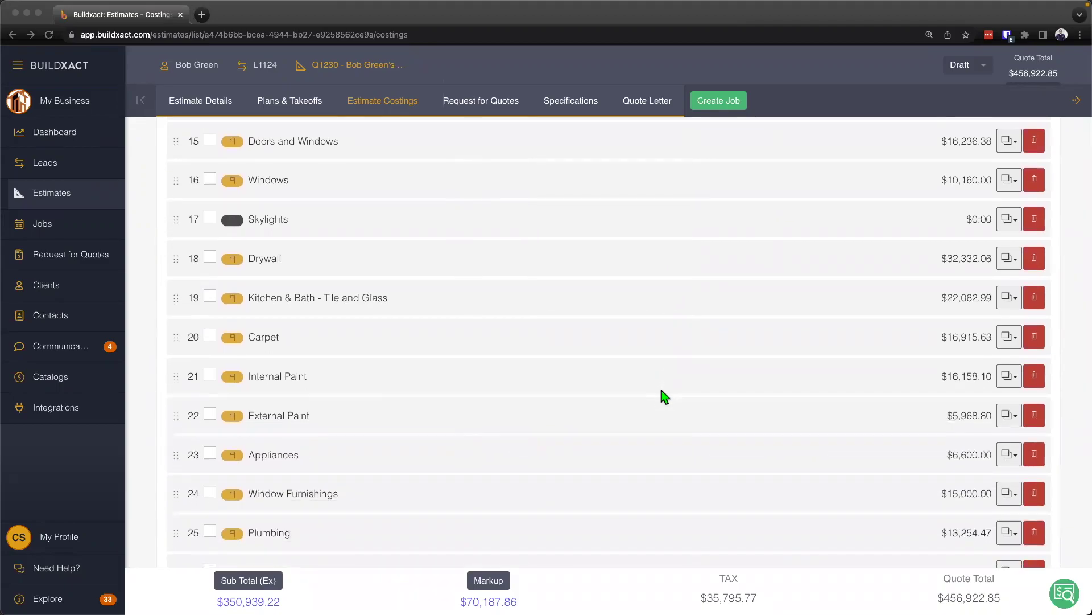
pyautogui.scroll(5, 664, 395)
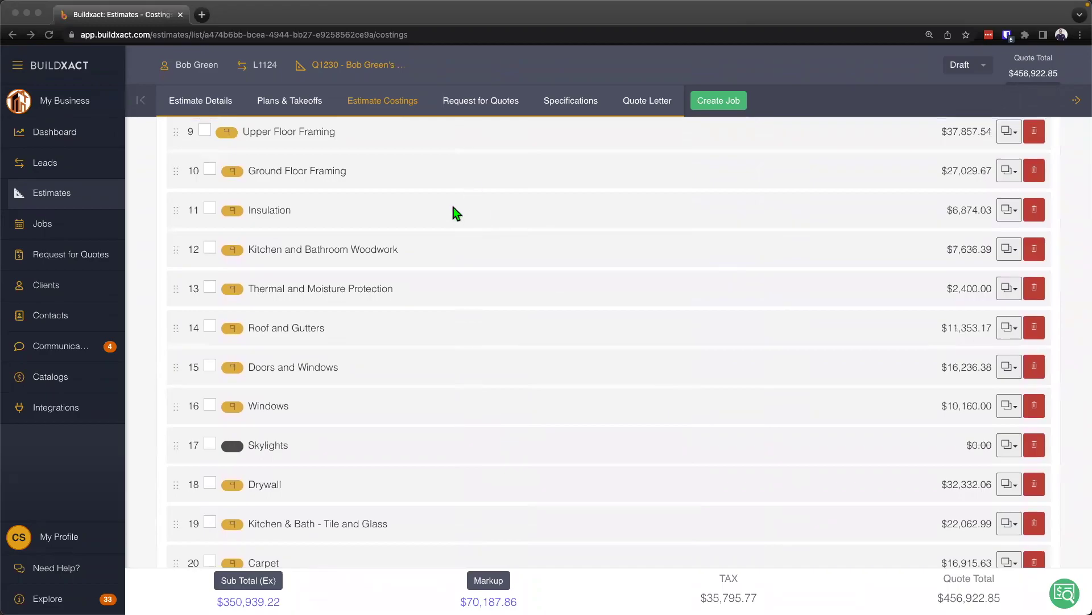
pyautogui.click(331, 211)
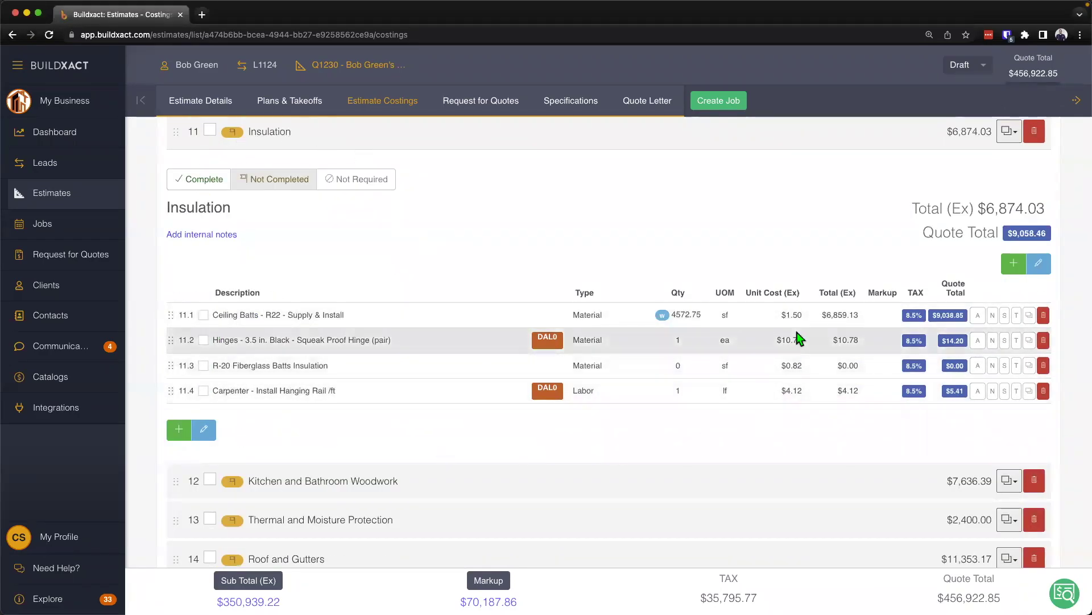
pyautogui.scroll(-1, 805, 338)
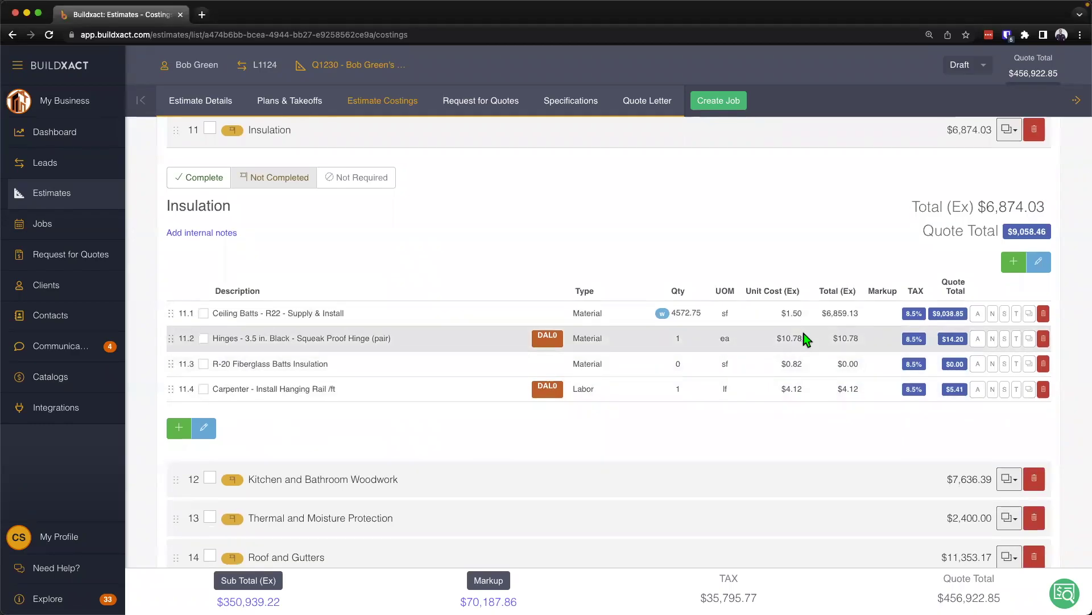
pyautogui.click(1036, 263)
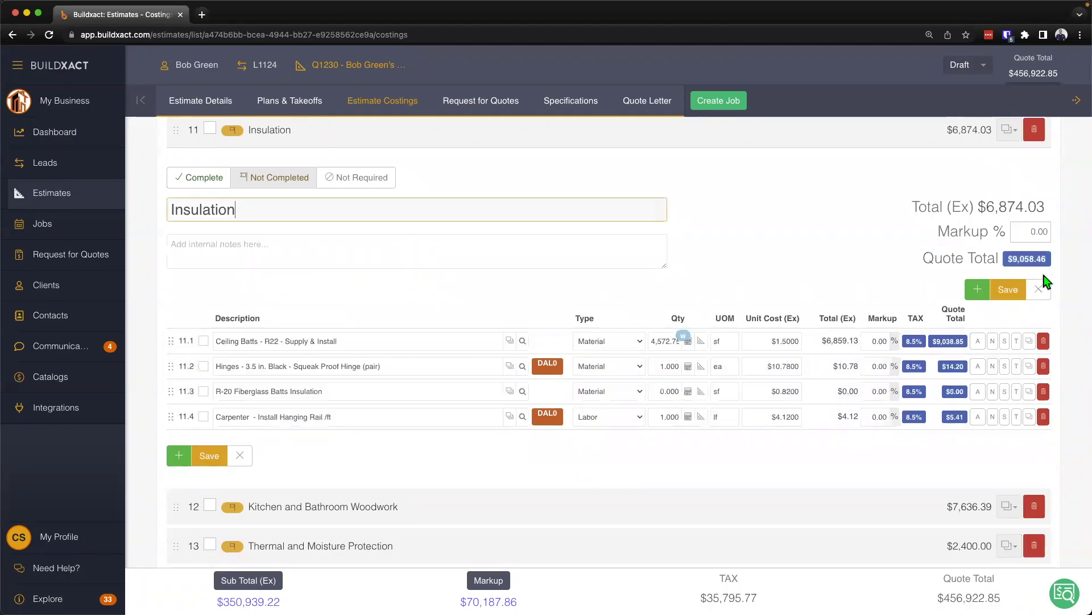
# Open the takeoff for R-20 Fiberglass Batts Insulation and display the right elevation's lower-floor wall on the Elevation plan.
pyautogui.click(714, 392)
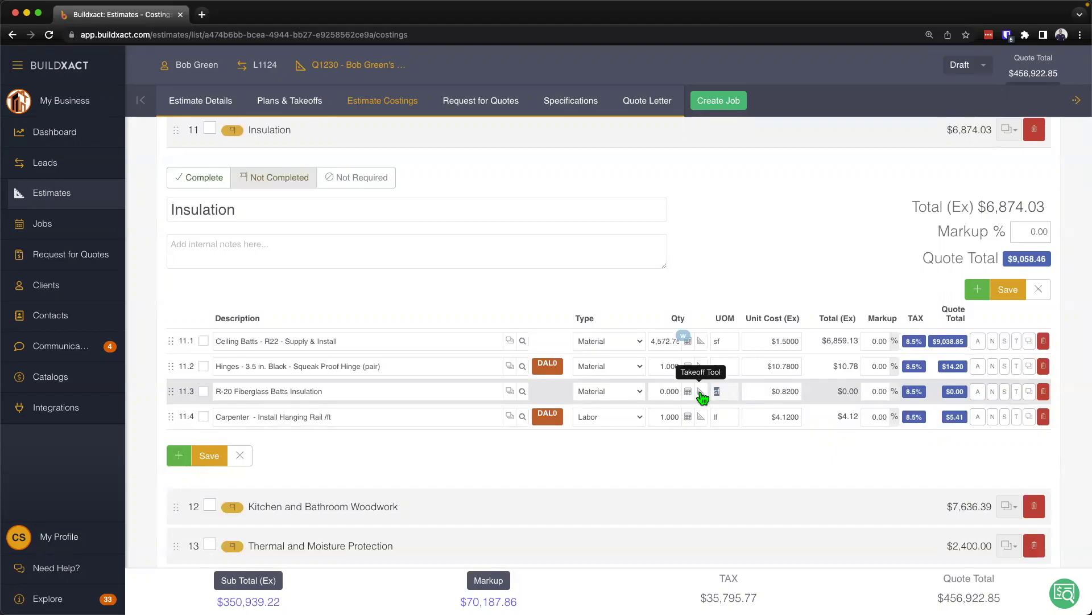
pyautogui.click(702, 393)
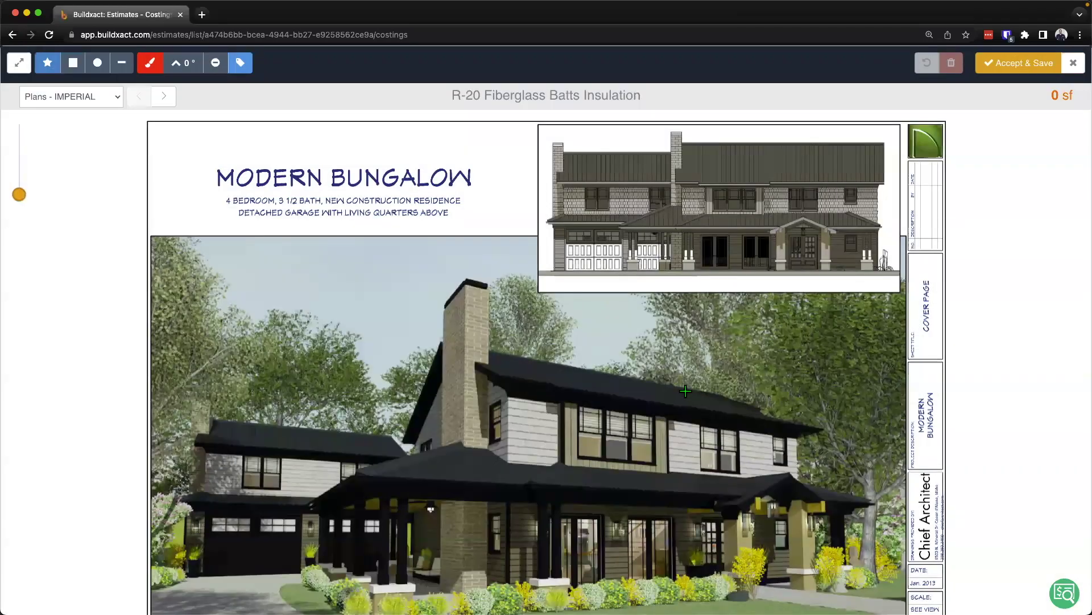
pyautogui.click(74, 98)
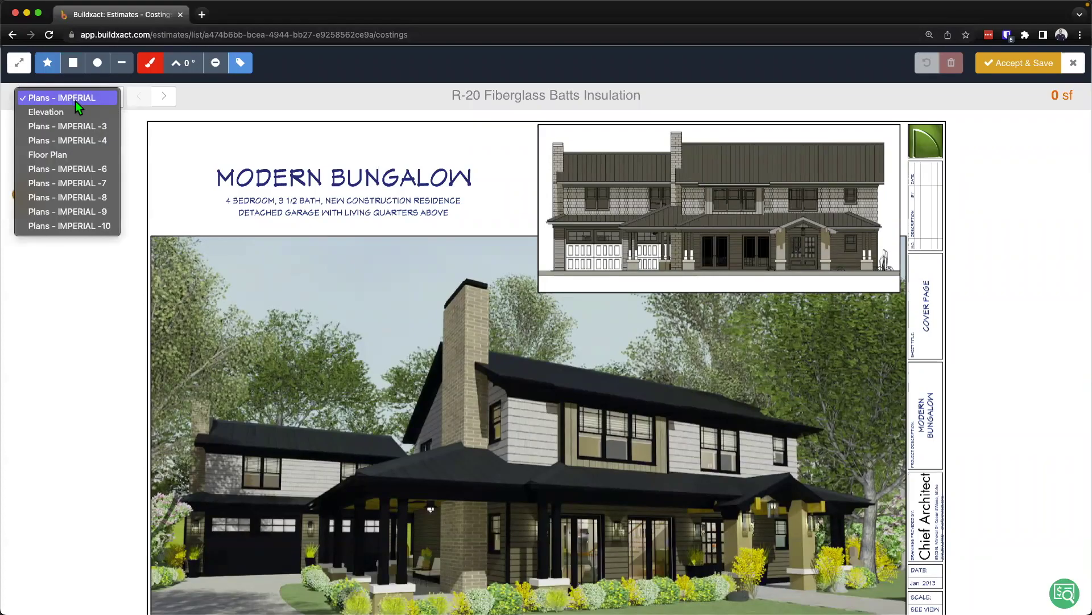
pyautogui.click(97, 114)
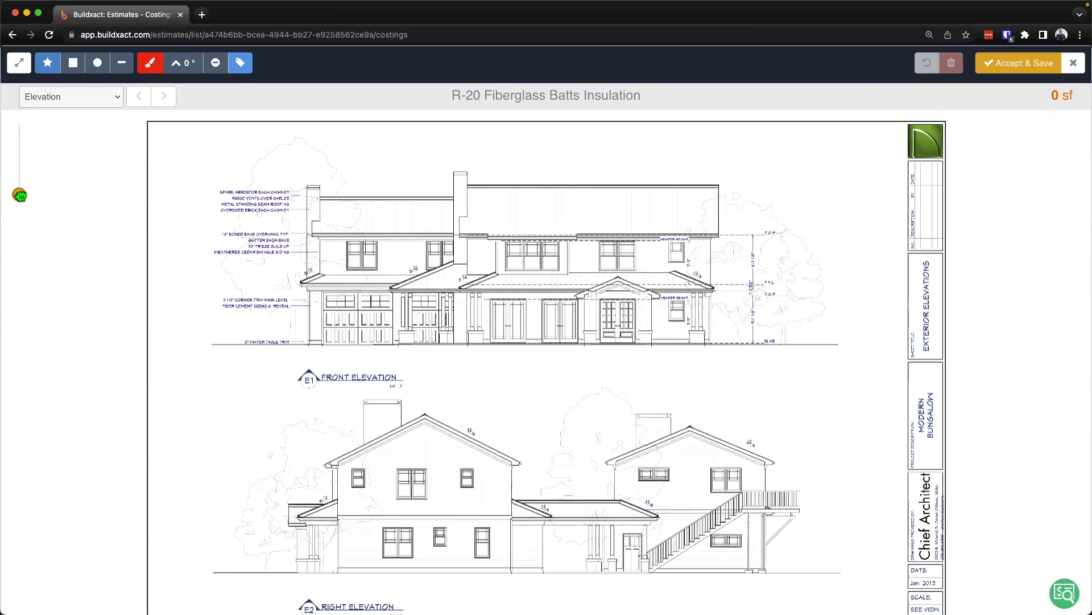
pyautogui.moveTo(19, 195); pyautogui.dragTo(20, 183)
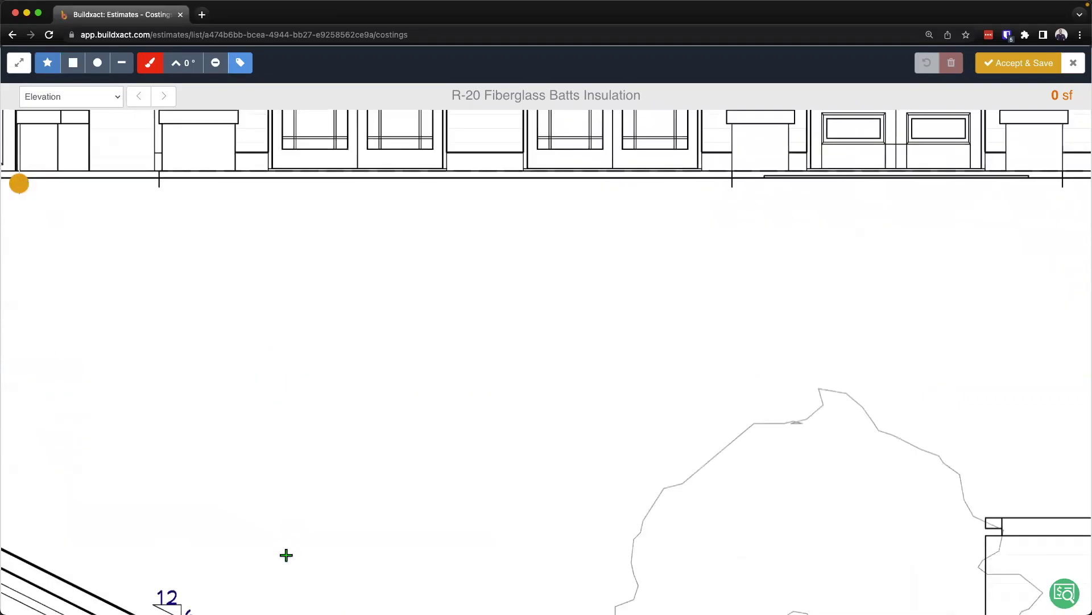
pyautogui.moveTo(276, 578)
pyautogui.mouseDown()
pyautogui.moveTo(490, 393)
pyautogui.moveTo(680, 163)
pyautogui.moveTo(744, 118)
pyautogui.mouseUp()
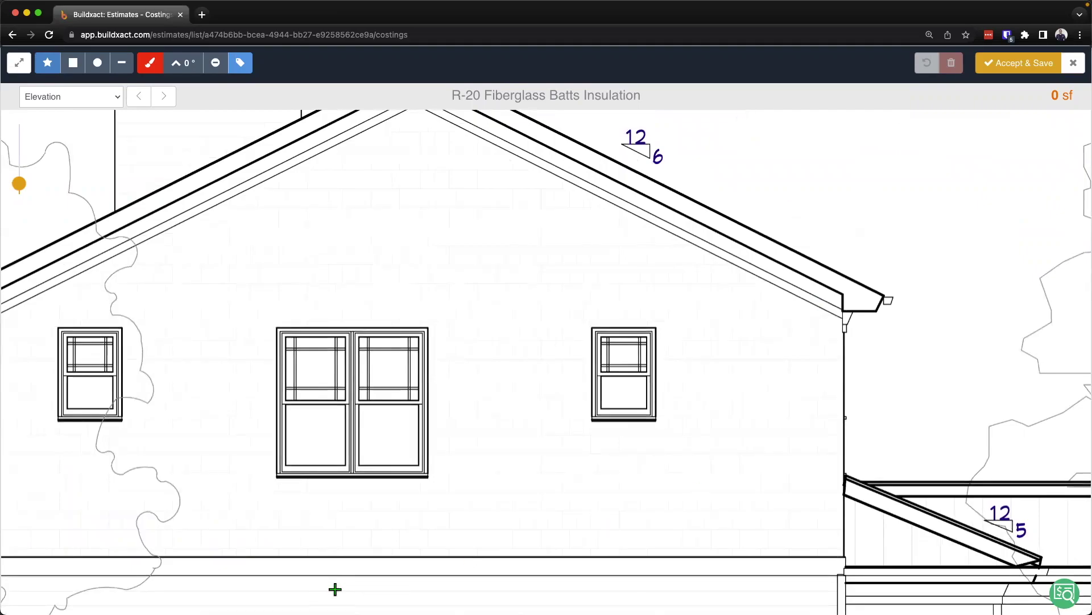
pyautogui.moveTo(335, 589)
pyautogui.mouseDown()
pyautogui.moveTo(524, 237)
pyautogui.moveTo(393, 265)
pyautogui.mouseUp()
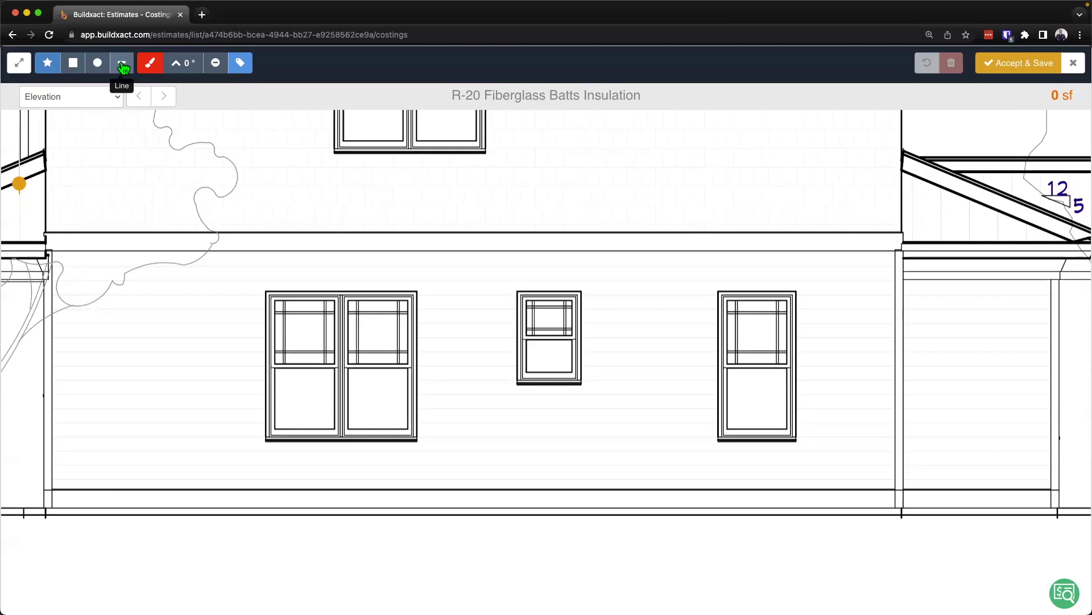
# Set the takeoff drawing color to dark blue, keeping the measurement labels turned on.
pyautogui.click(149, 63)
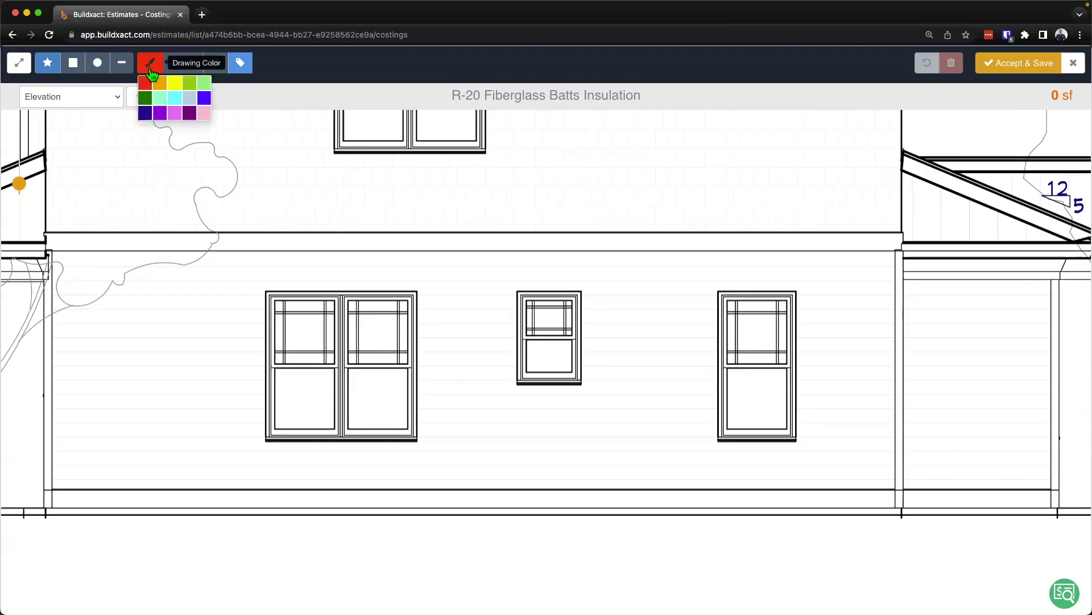
pyautogui.click(146, 113)
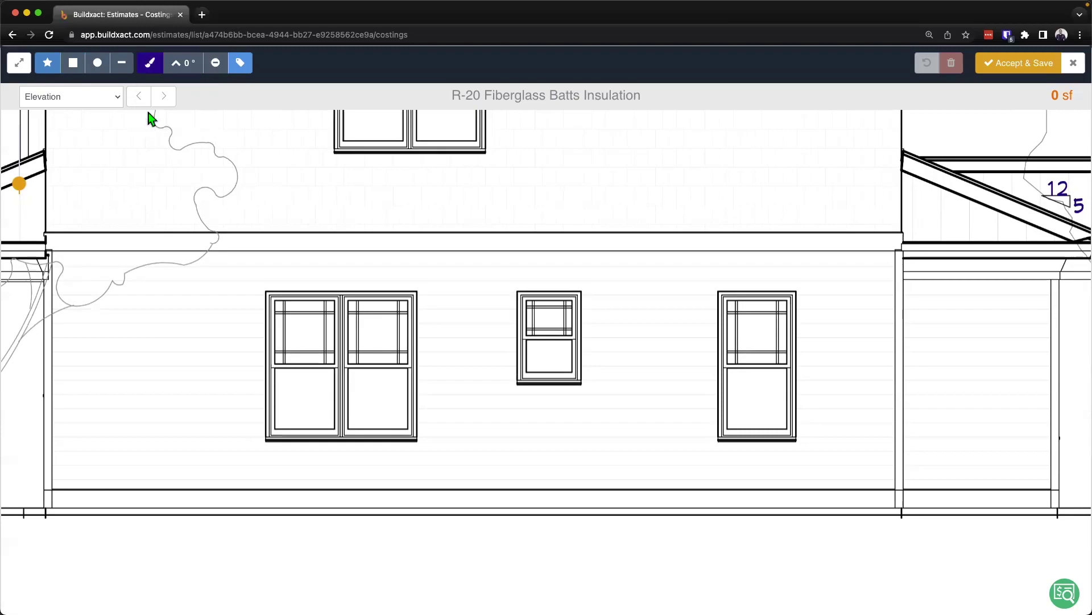
pyautogui.click(242, 65)
pyautogui.click(243, 66)
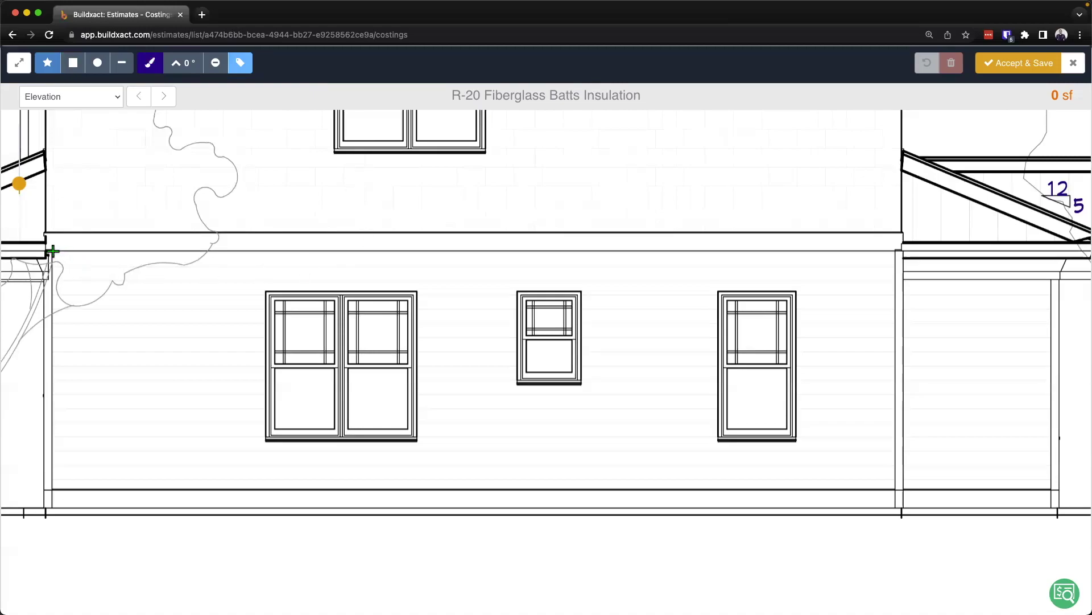
# Start a polygon at the lower wall's upper-left corner, tracing its top edge and the adjoining right section down to the base.
pyautogui.click(51, 251)
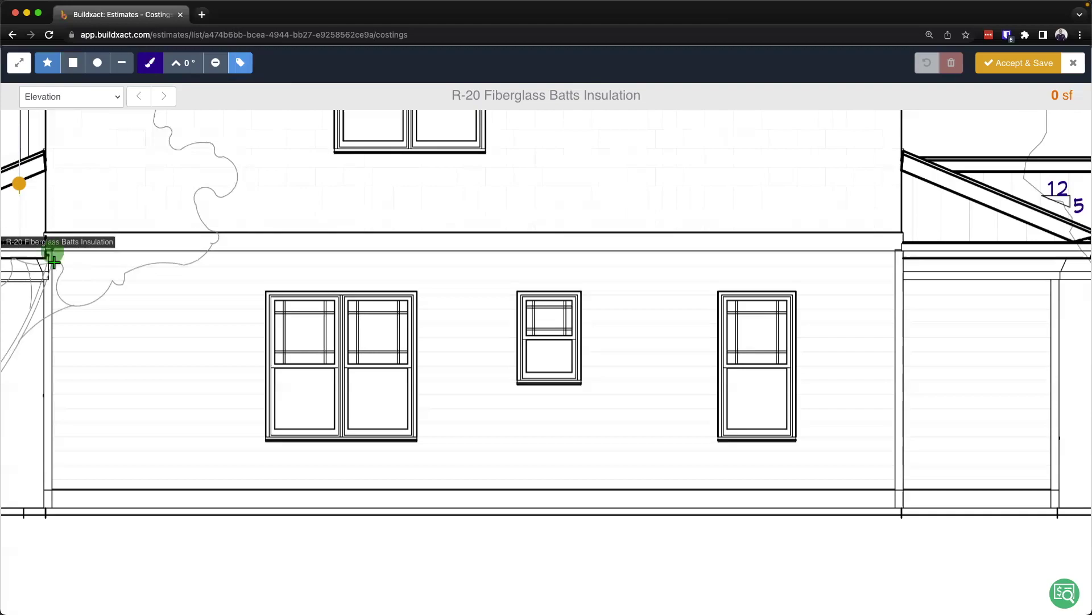
pyautogui.moveTo(75, 283); pyautogui.dragTo(90, 283)
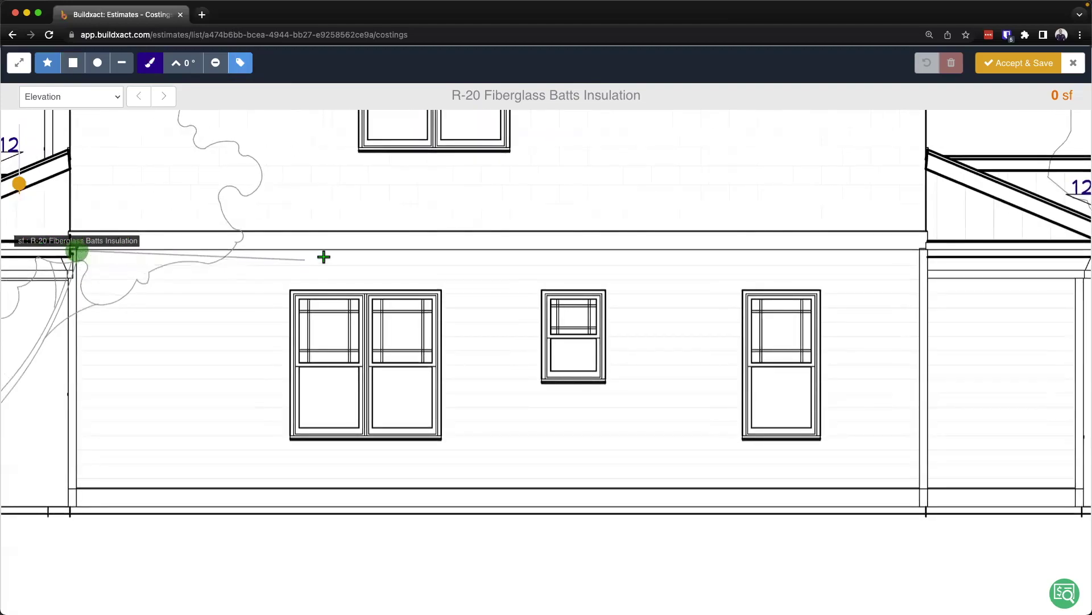
pyautogui.click(919, 249)
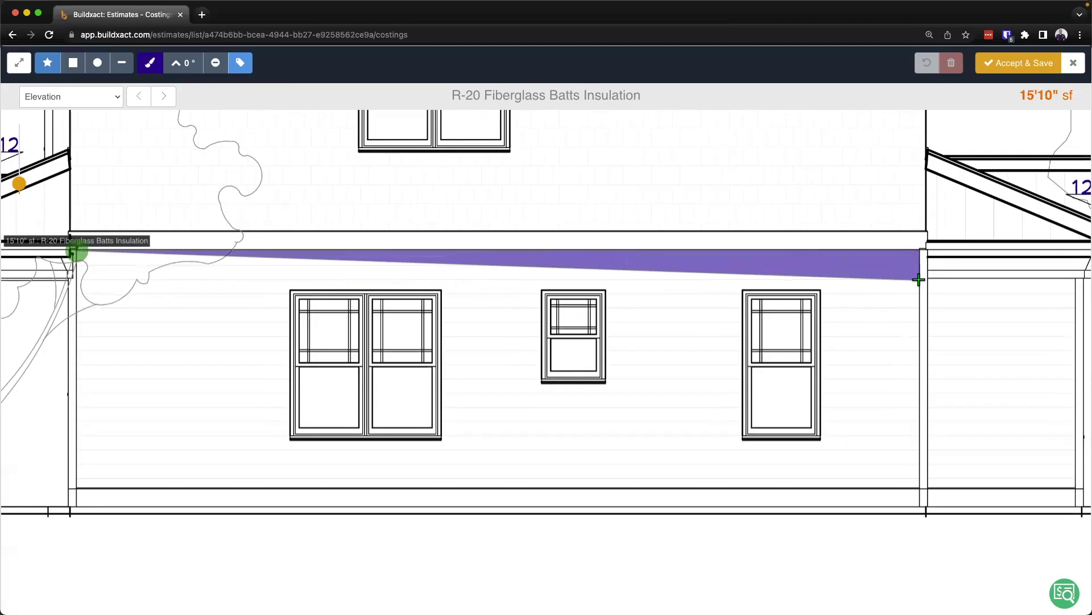
pyautogui.click(919, 280)
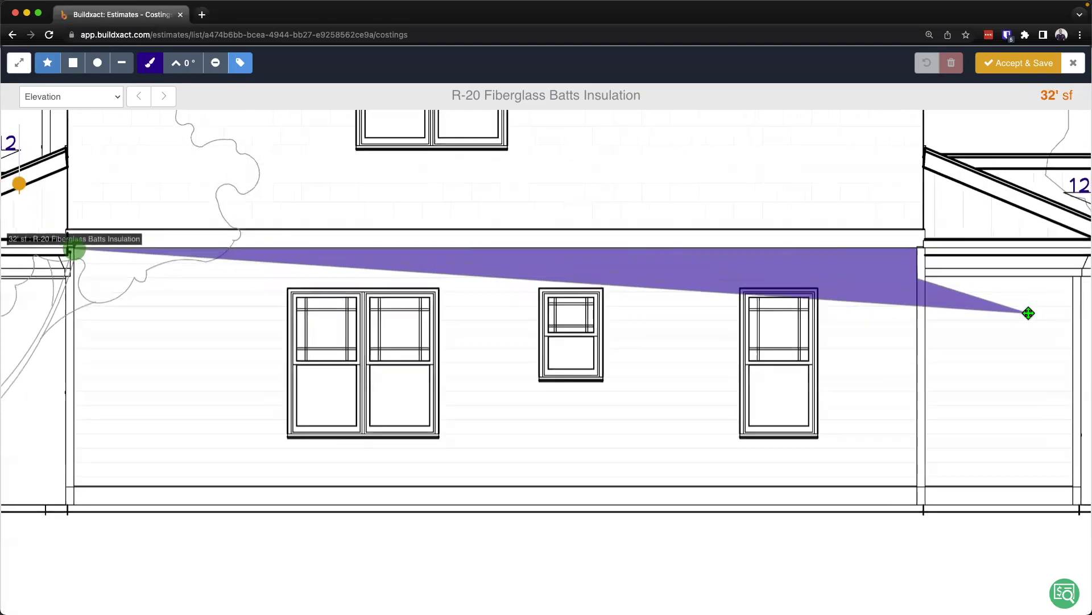
pyautogui.moveTo(1027, 310)
pyautogui.mouseDown()
pyautogui.moveTo(995, 264)
pyautogui.moveTo(779, 265)
pyautogui.moveTo(656, 376)
pyautogui.moveTo(751, 331)
pyautogui.moveTo(694, 357)
pyautogui.mouseUp()
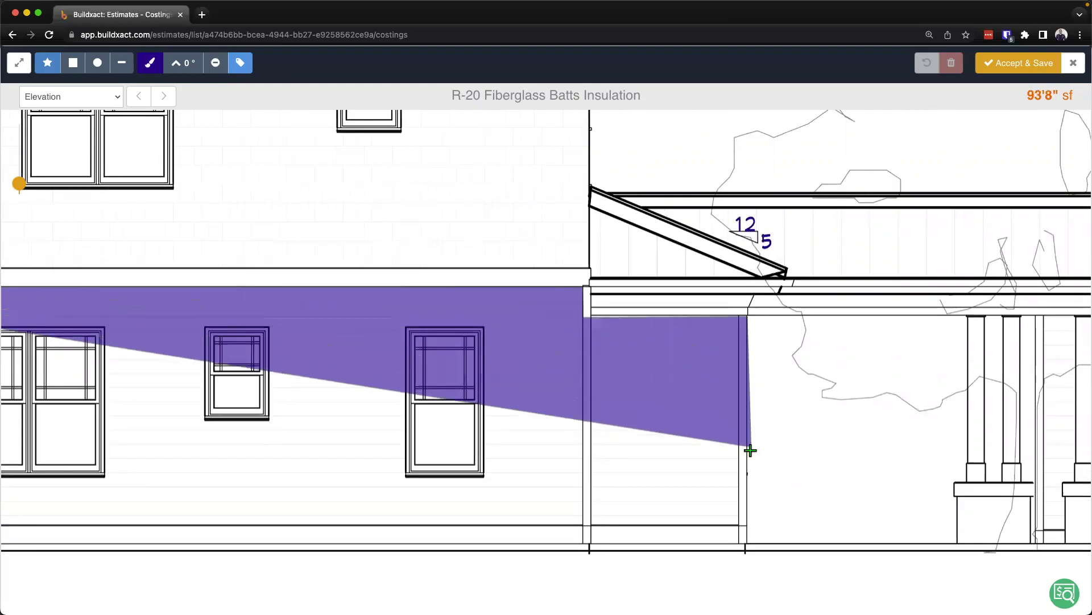
pyautogui.click(746, 541)
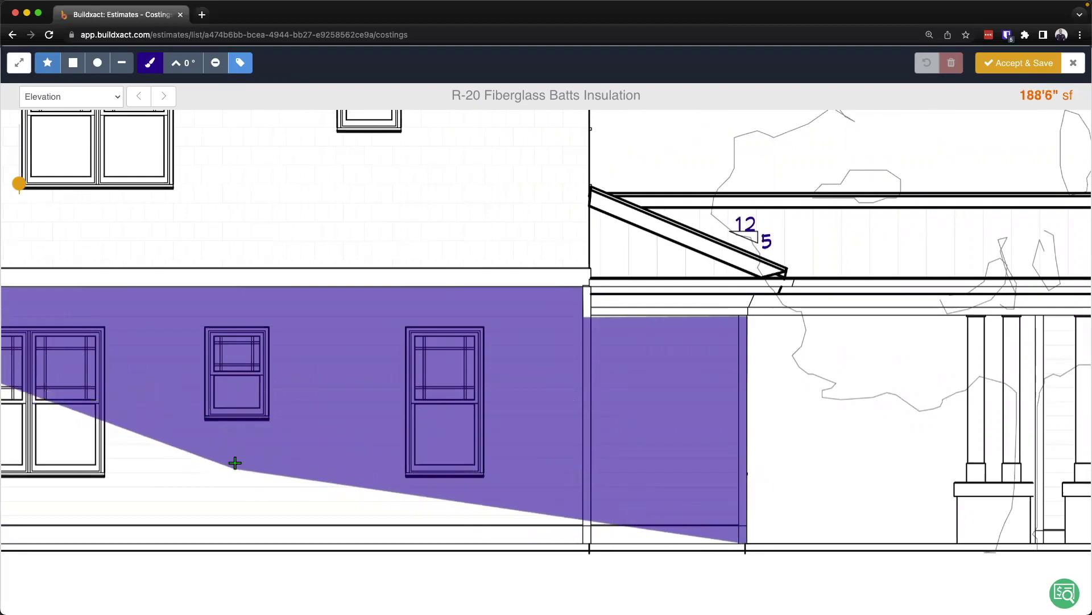
pyautogui.click(274, 484)
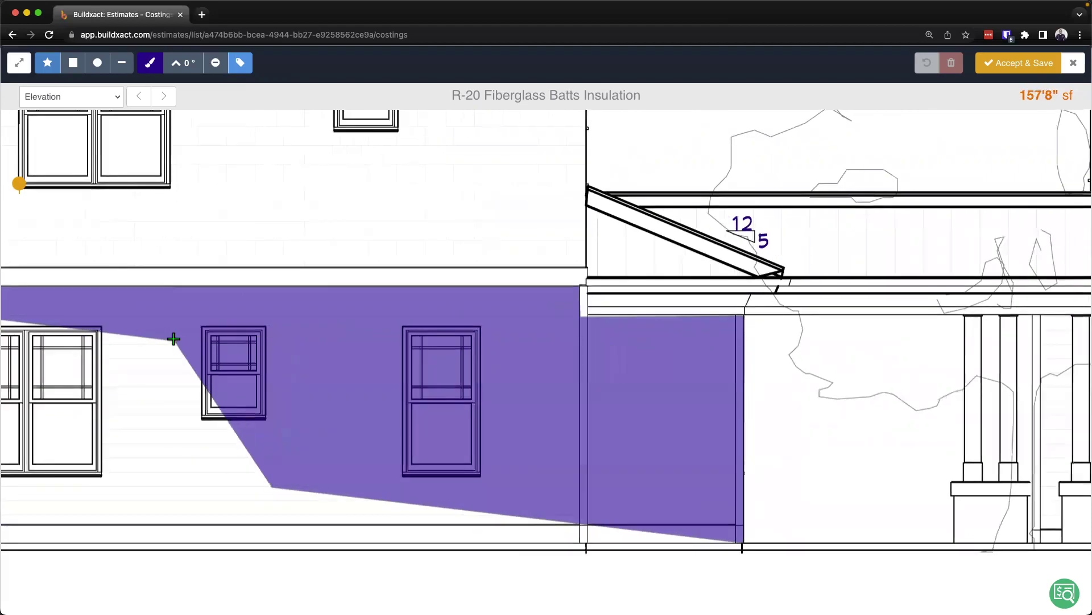
pyautogui.click(173, 338)
pyautogui.click(336, 296)
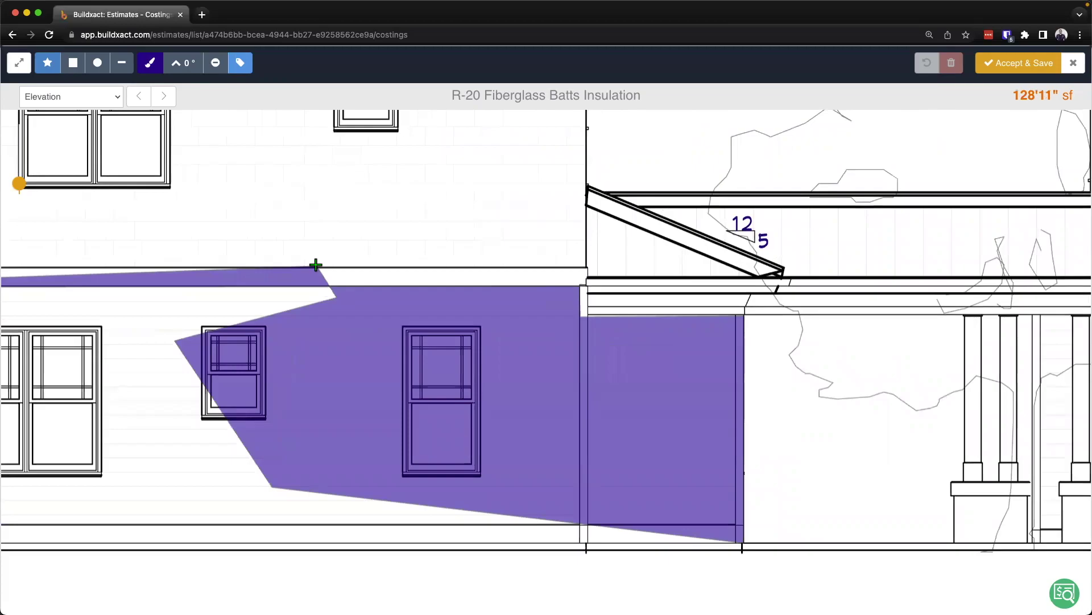
pyautogui.press('BackSpace')
pyautogui.press('BackSpace')
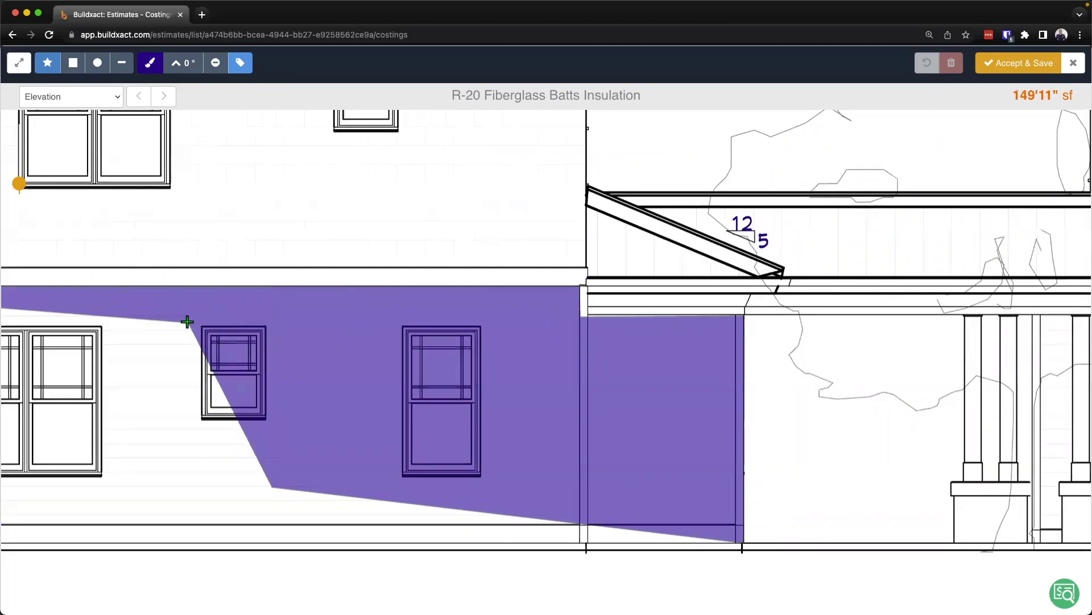
# Continue the polygon along the wall's base to its lower-left corner and close it at the starting point, covering about 302'1" sf.
pyautogui.click(154, 500)
pyautogui.moveTo(192, 496); pyautogui.dragTo(722, 439)
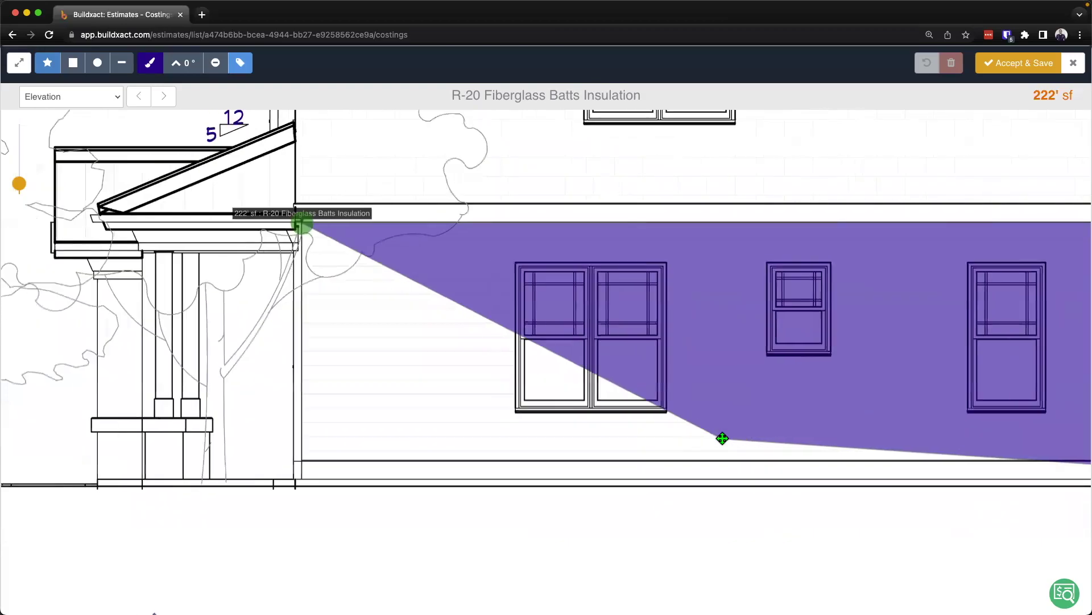
pyautogui.click(309, 460)
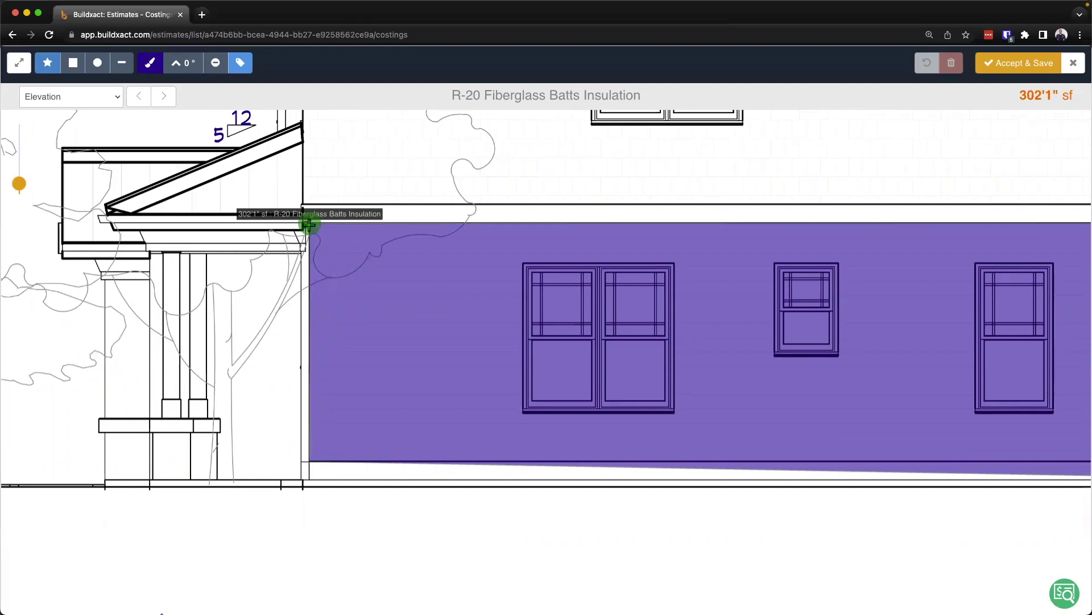
pyautogui.click(308, 224)
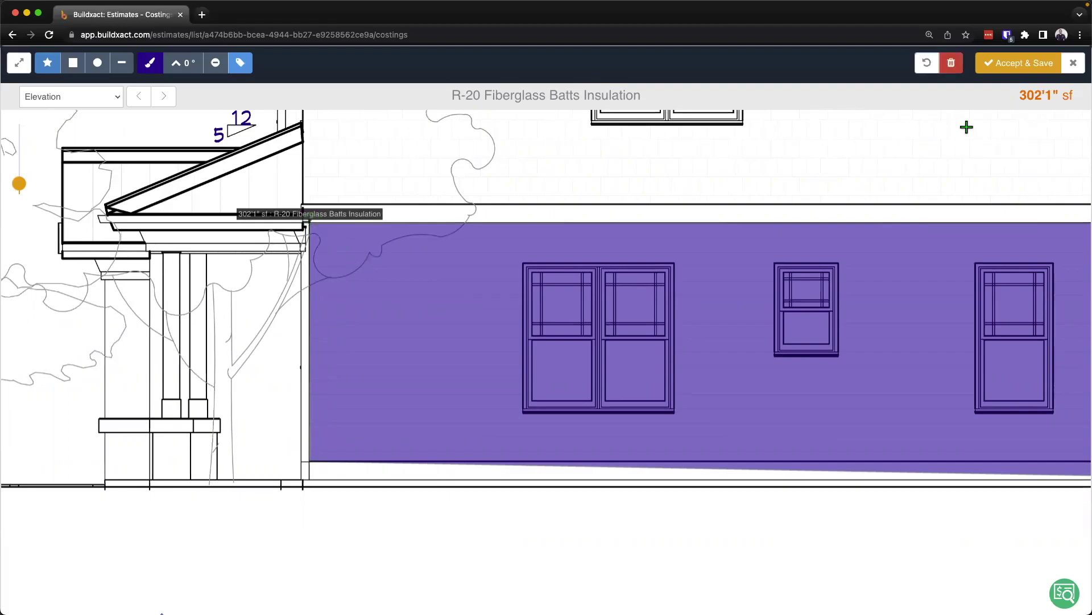
pyautogui.moveTo(1018, 98); pyautogui.dragTo(1078, 105)
pyautogui.moveTo(449, 98); pyautogui.dragTo(660, 102)
pyautogui.hscroll(5, 825, 315)
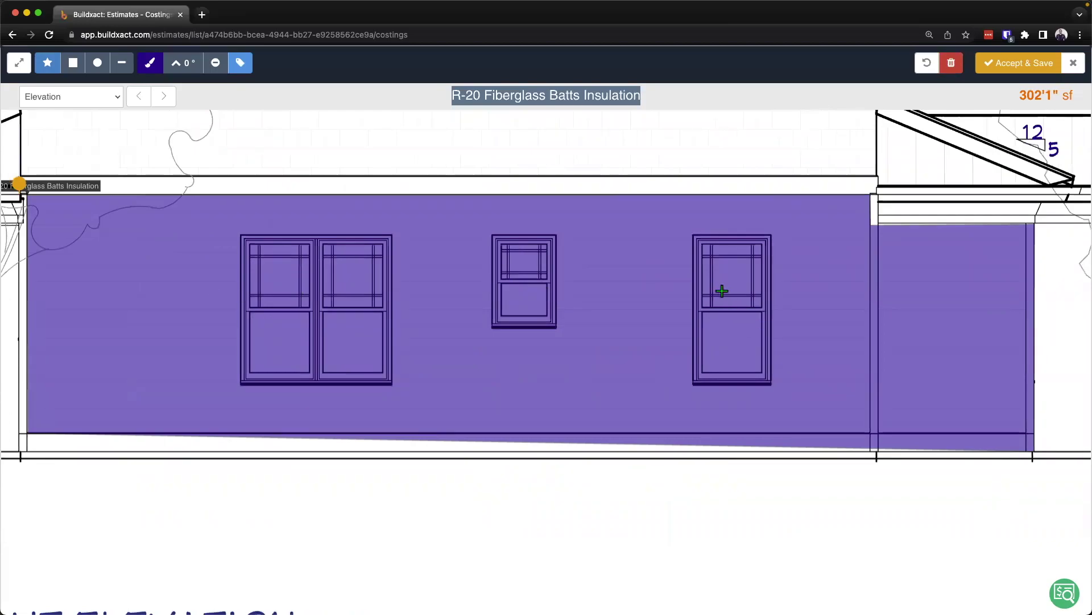
pyautogui.moveTo(447, 98); pyautogui.dragTo(671, 100)
# Draw rectangular deductions of about 28, 7'10" and 14'9" sf over the lower wall's double, small and tall single windows respectively.
pyautogui.click(215, 64)
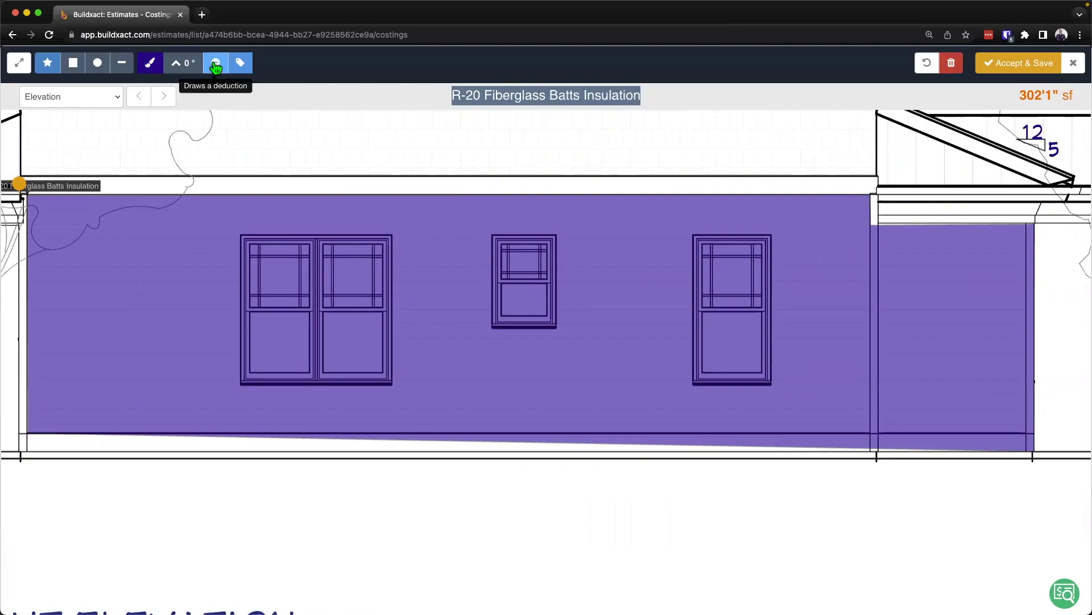
pyautogui.click(72, 64)
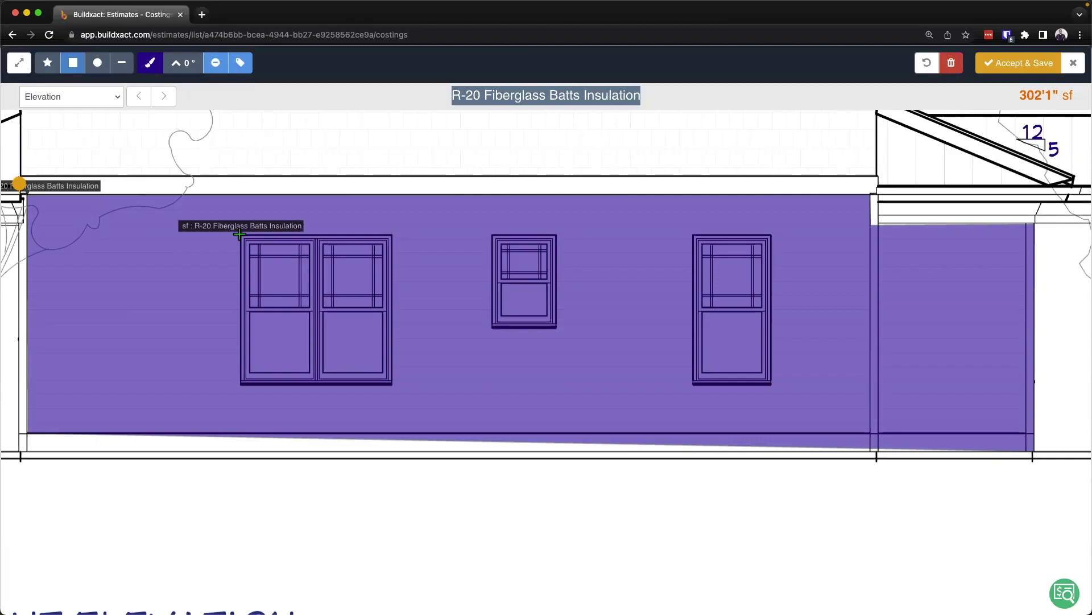
pyautogui.moveTo(239, 234); pyautogui.dragTo(390, 385)
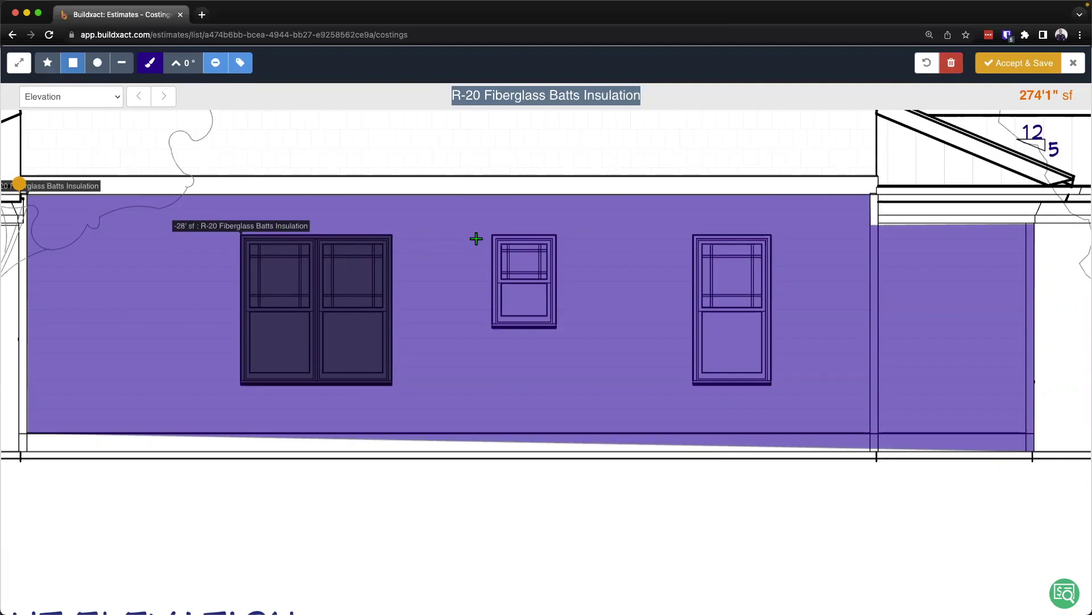
pyautogui.moveTo(491, 235); pyautogui.dragTo(557, 328)
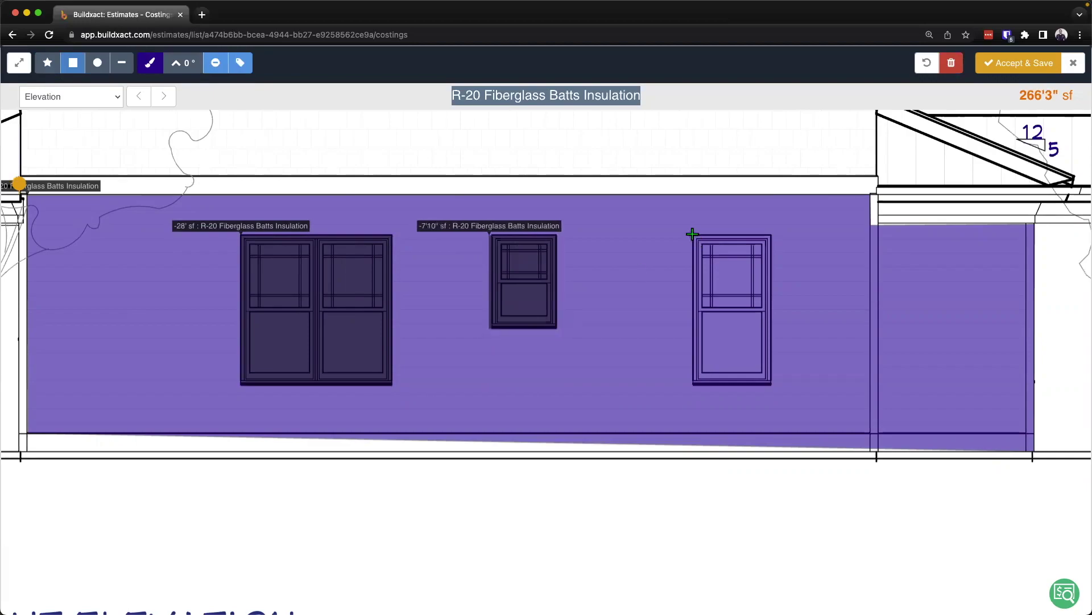
pyautogui.moveTo(693, 234); pyautogui.dragTo(771, 384)
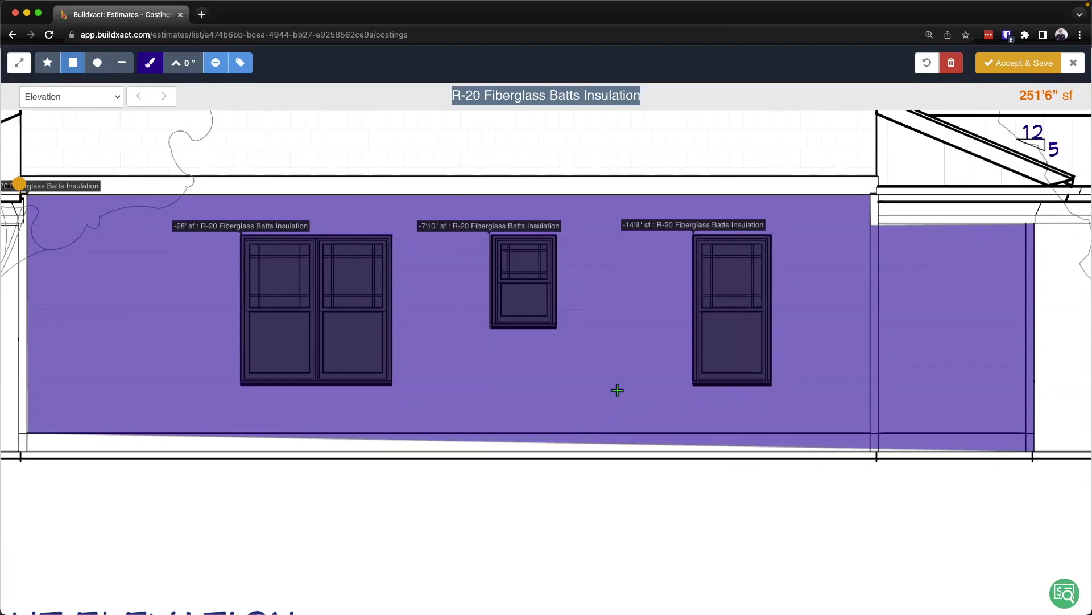
# Accept and save the takeoff measurement as the quantity of R-20 Fiberglass Batts Insulation.
pyautogui.scroll(-5, 617, 390)
pyautogui.scroll(5, 609, 398)
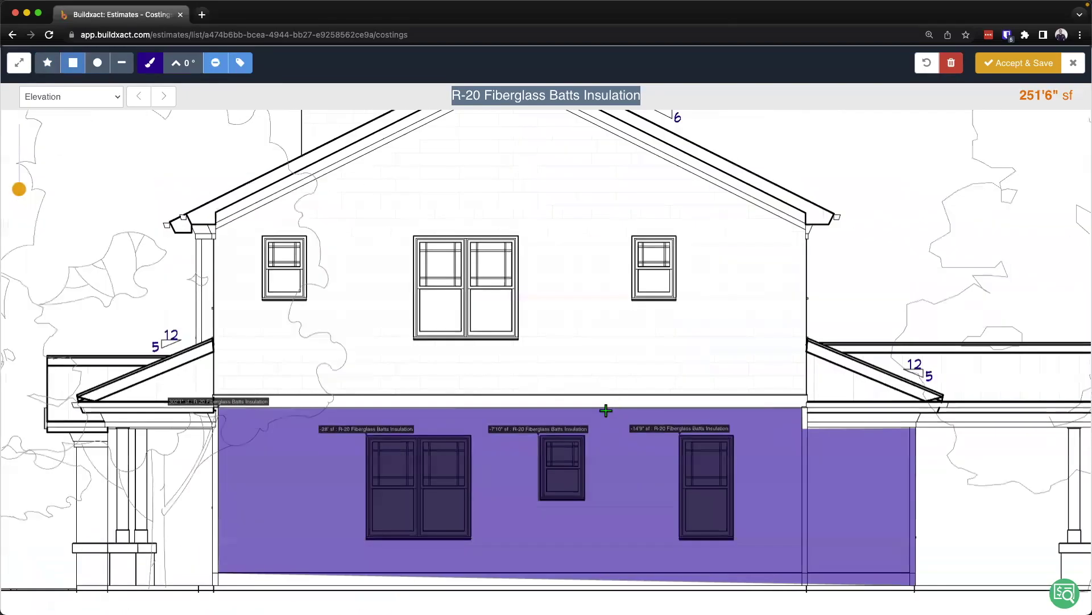
pyautogui.scroll(1, 455, 99)
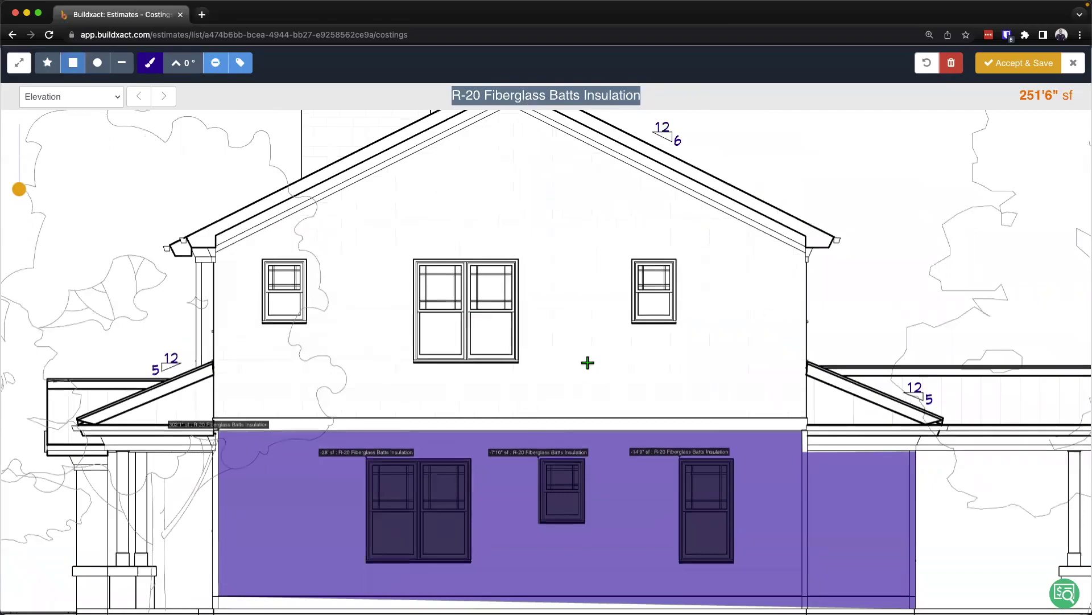
pyautogui.click(92, 103)
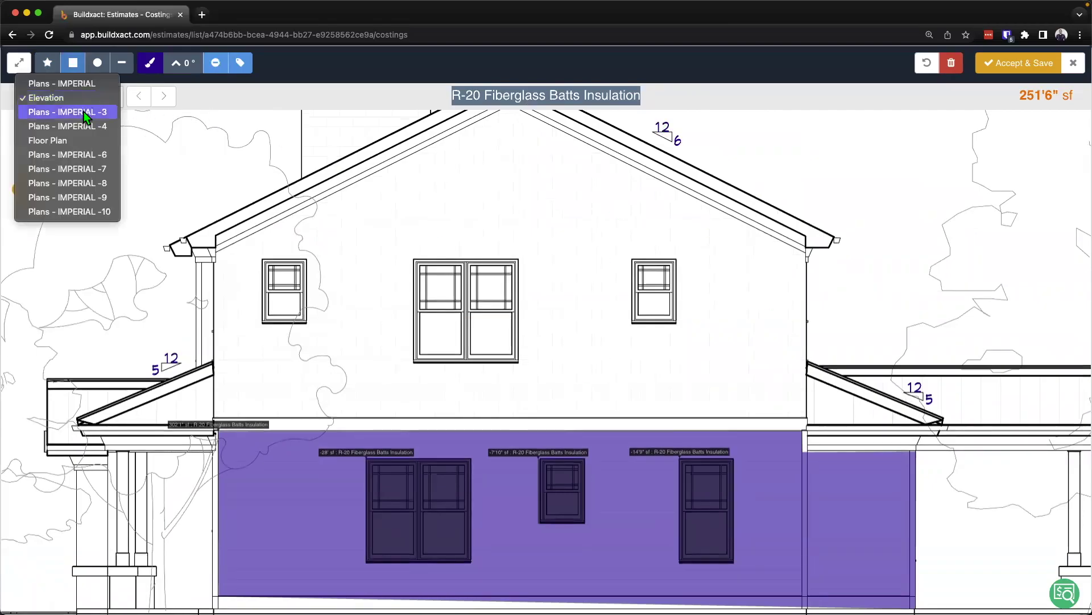
pyautogui.click(296, 101)
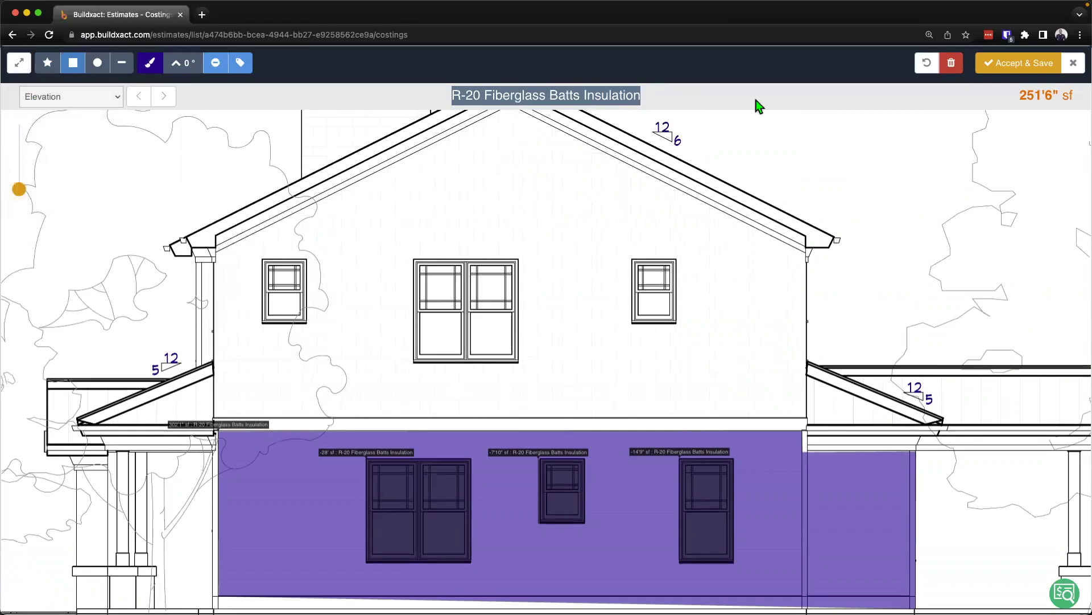
pyautogui.click(1030, 64)
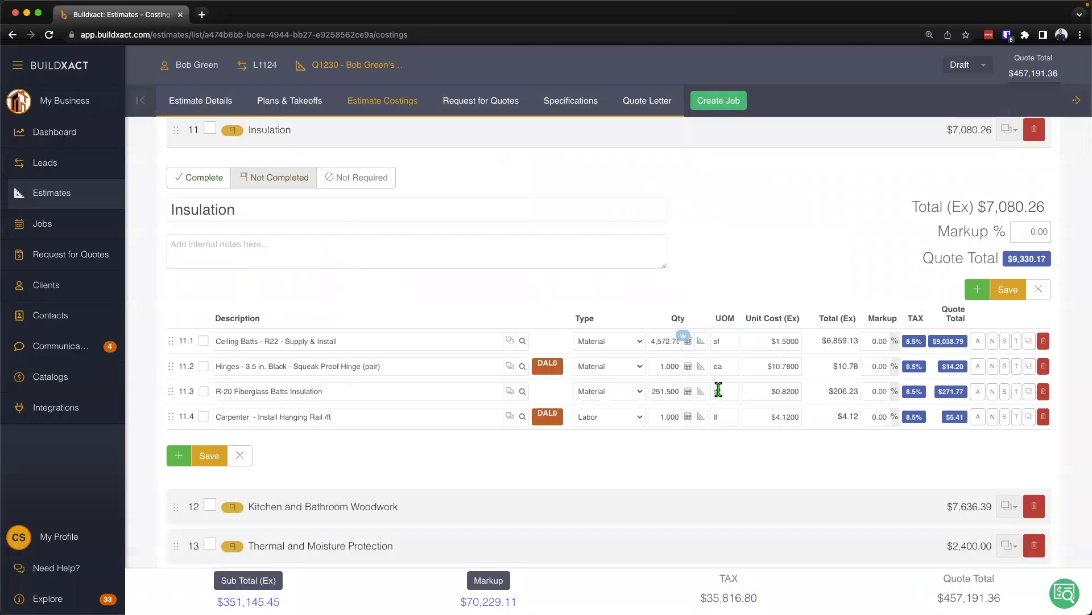